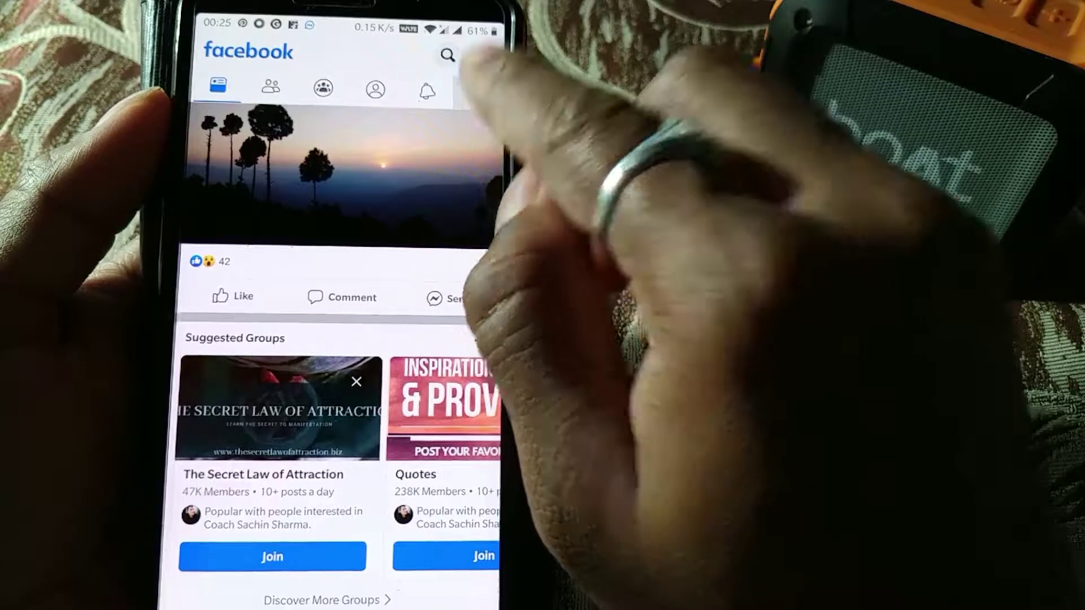
Step: From the Facebook menu, expand Settings & Privacy to reveal Your Time on Facebook
left_click(483, 91)
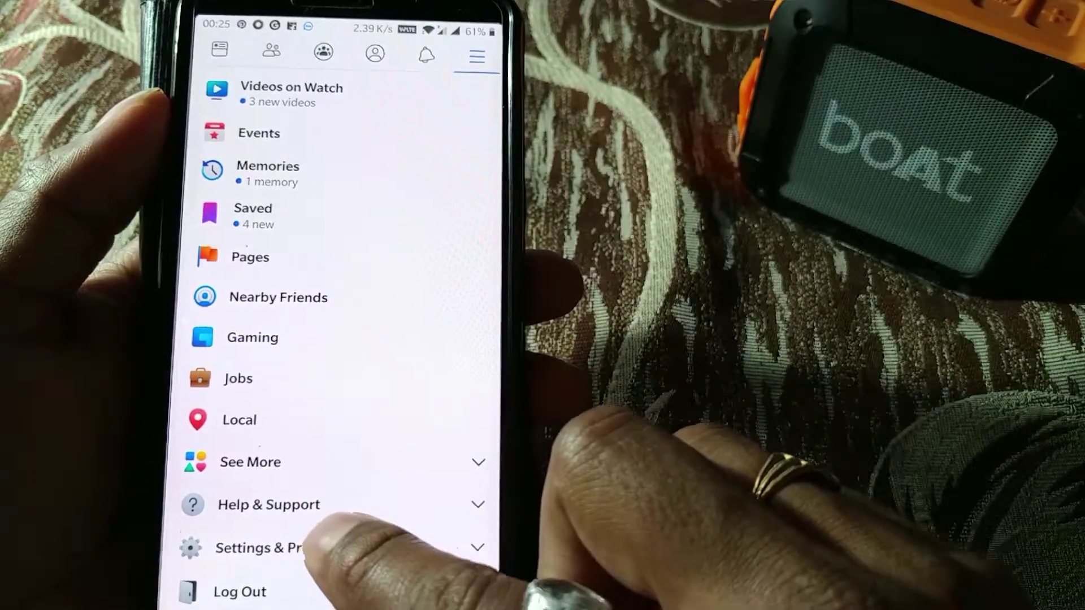
left_click(279, 549)
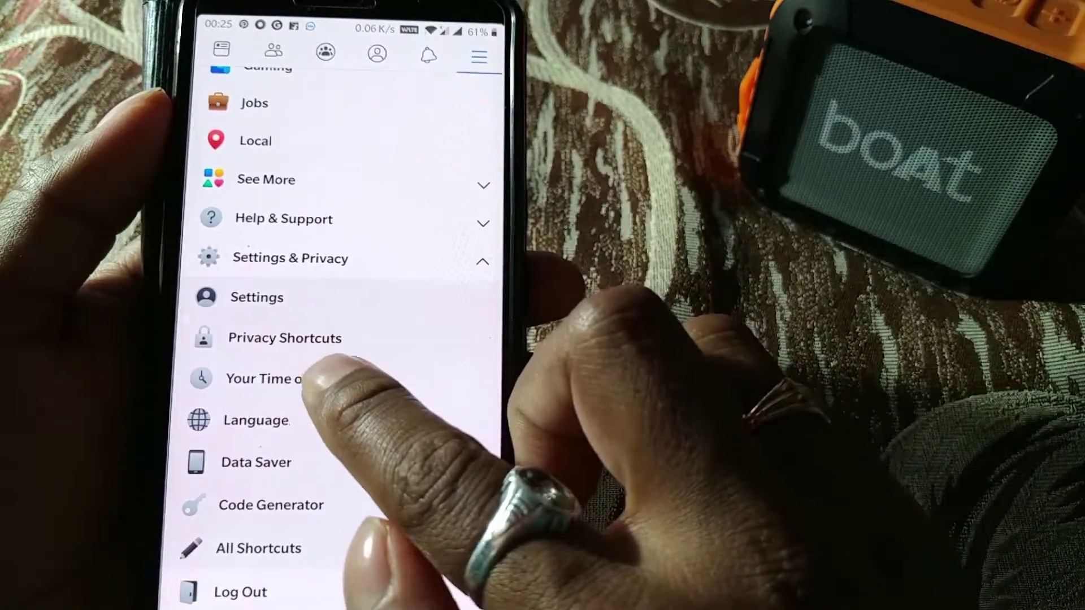
Step: Open Your Time on Facebook, showing the 15-minute daily average and 25-minute reminder
left_click(298, 380)
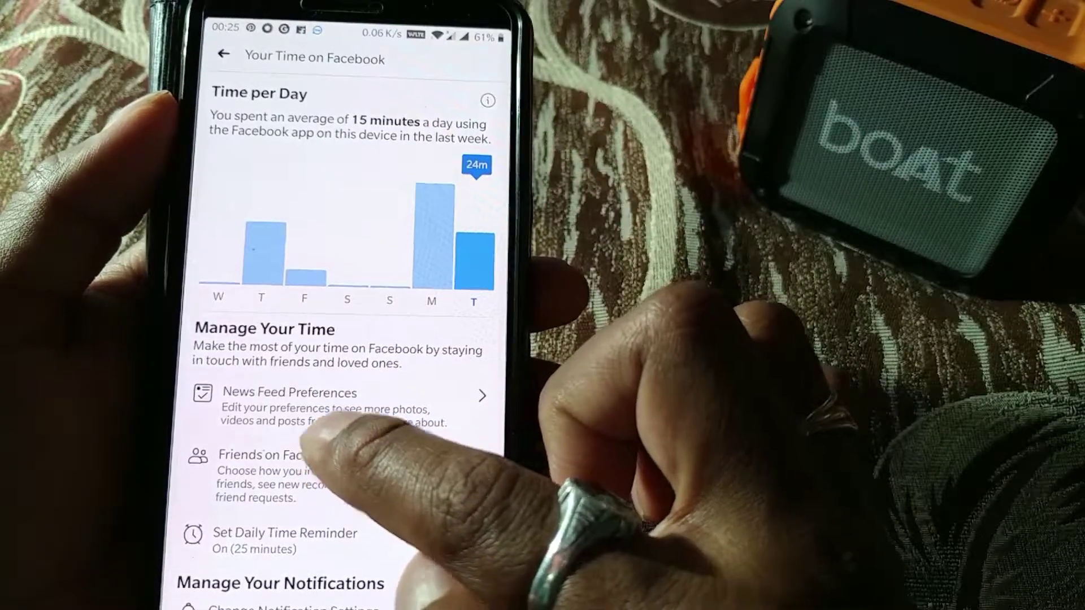
scroll(339, 339, "down", 1)
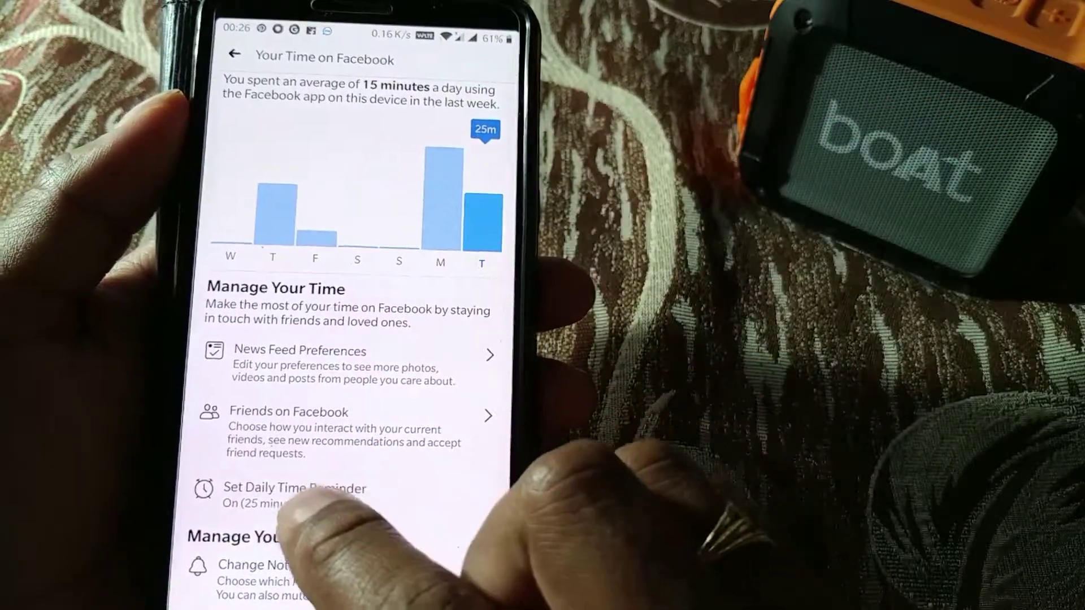
Step: Change the daily time reminder from 25 minutes to 2 h 45 m and update it
left_click(279, 496)
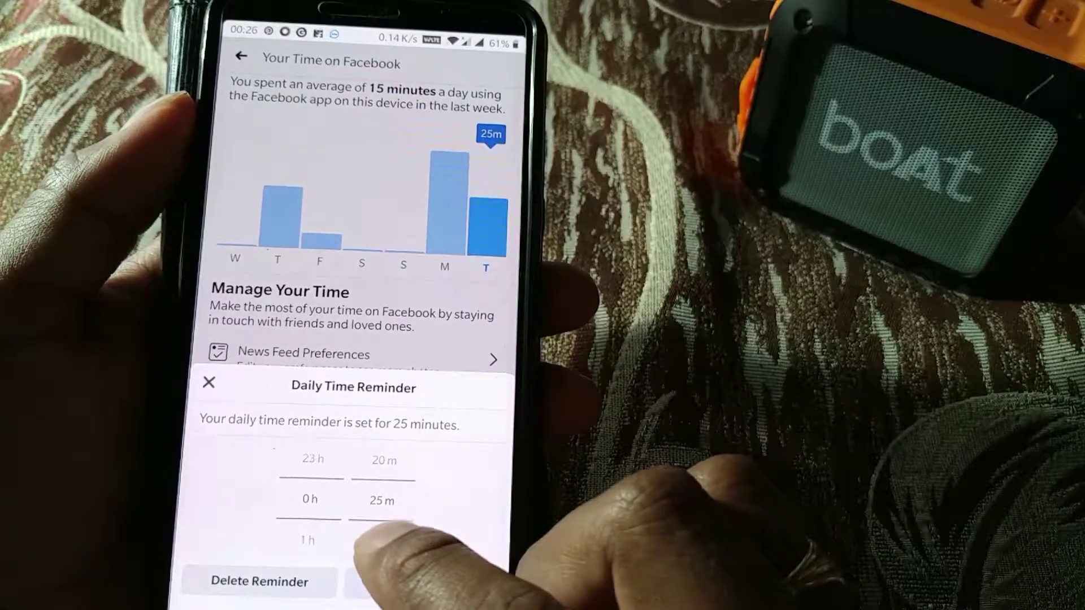
scroll(382, 500, "down", 5)
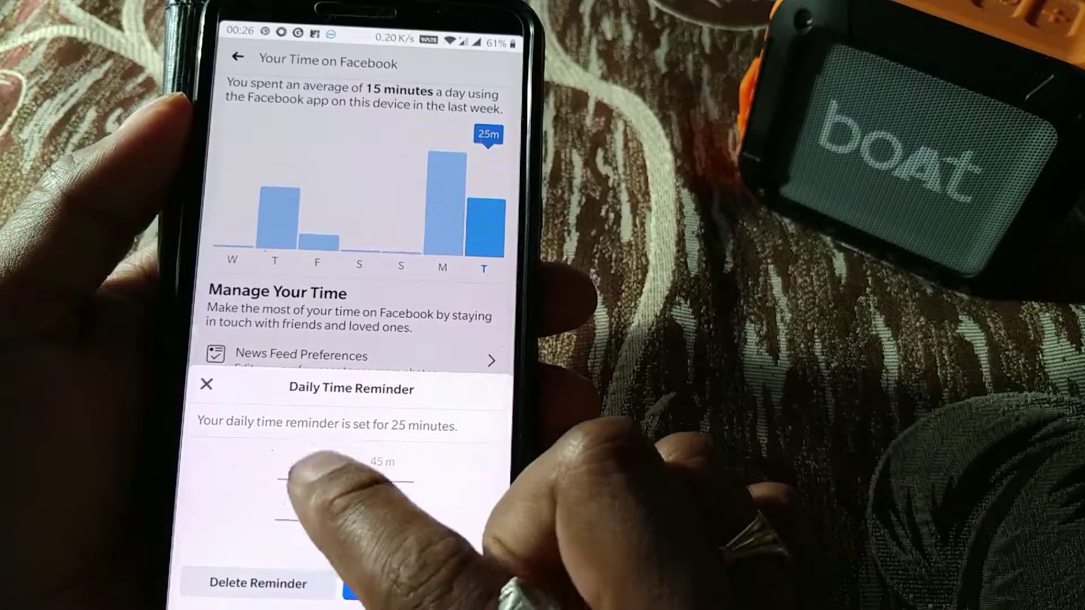
scroll(308, 500, "down", 2)
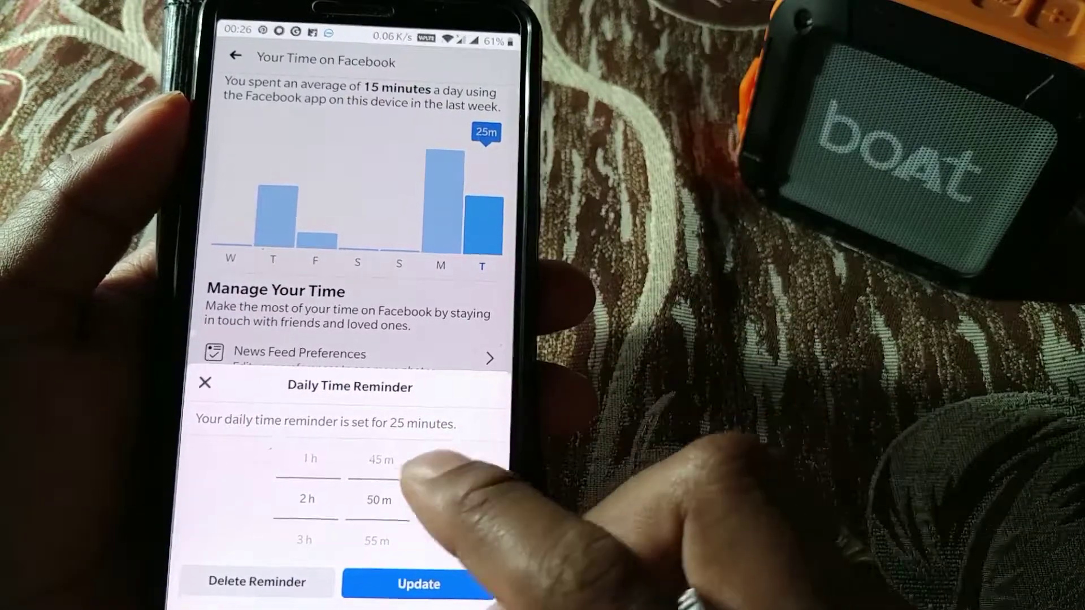
scroll(381, 500, "up", 1)
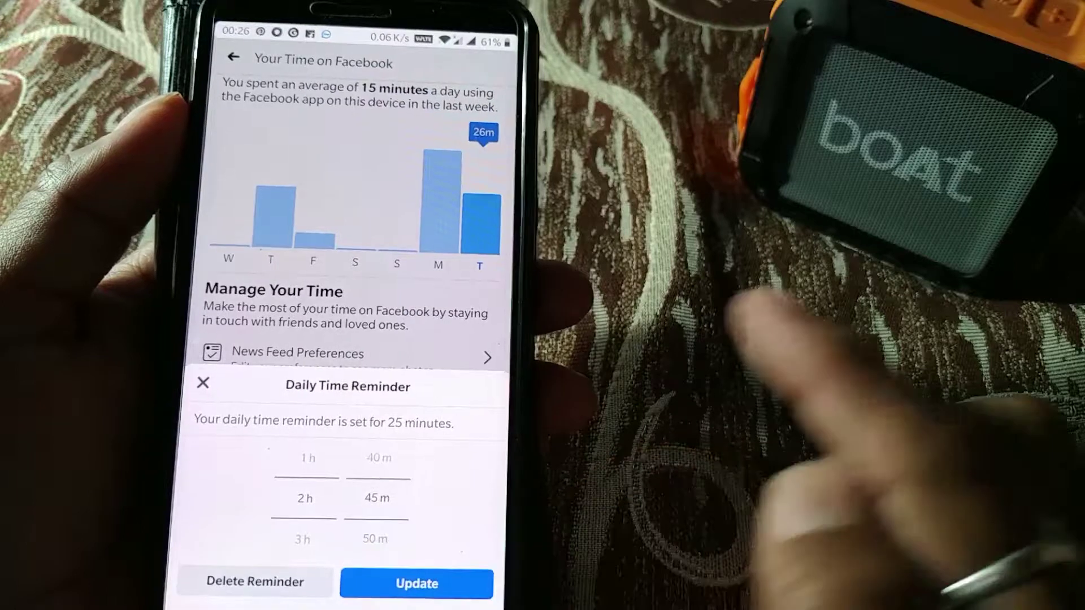
left_click(415, 570)
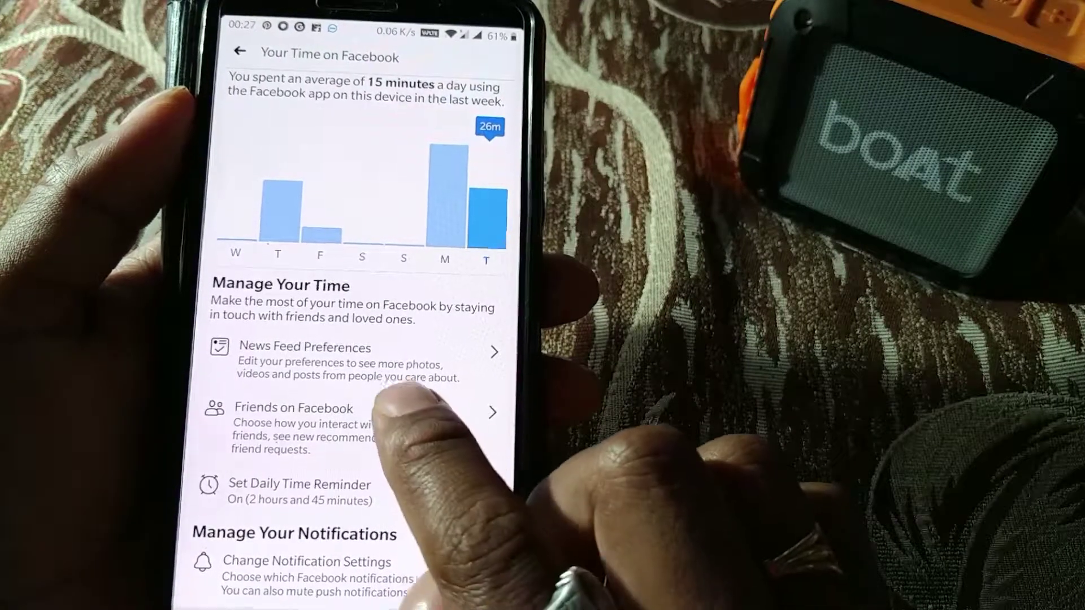
scroll(356, 423, "up", 1)
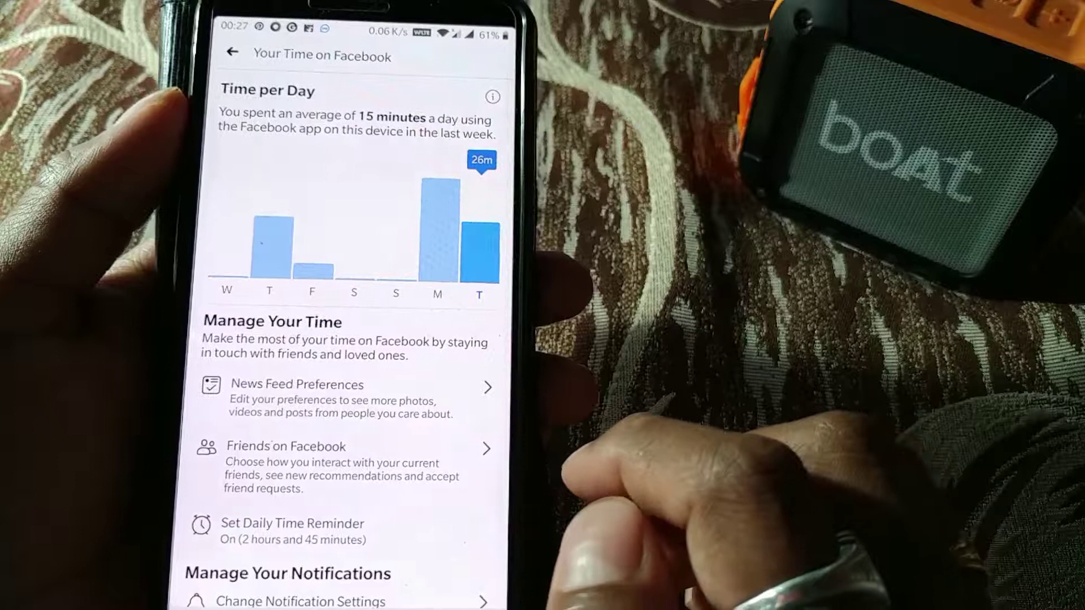